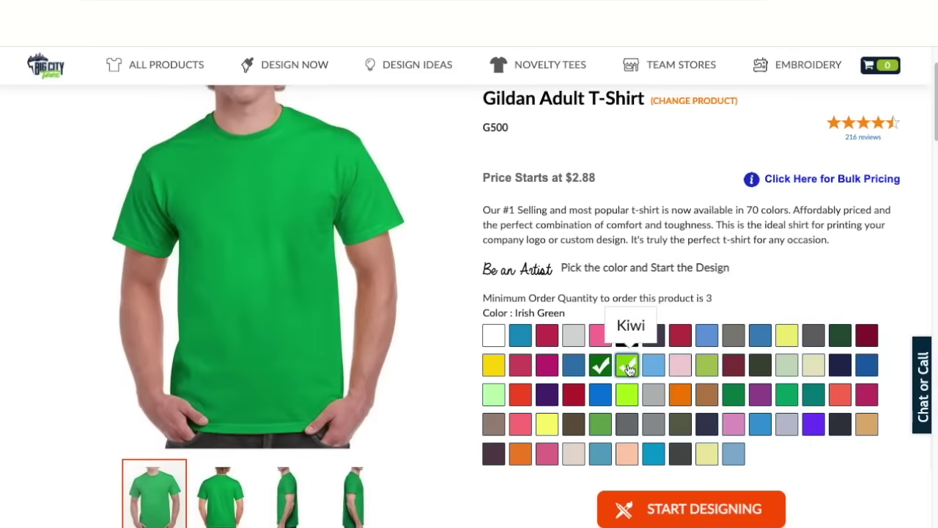
Step: Try Kiwi and Light Blue, settle on Sport Grey for the Gildan Adult T-Shirt, and start designing
{"action": "left_click", "coordinate": [628, 366]}
{"action": "left_click", "coordinate": [653, 365]}
{"action": "left_click", "coordinate": [654, 394]}
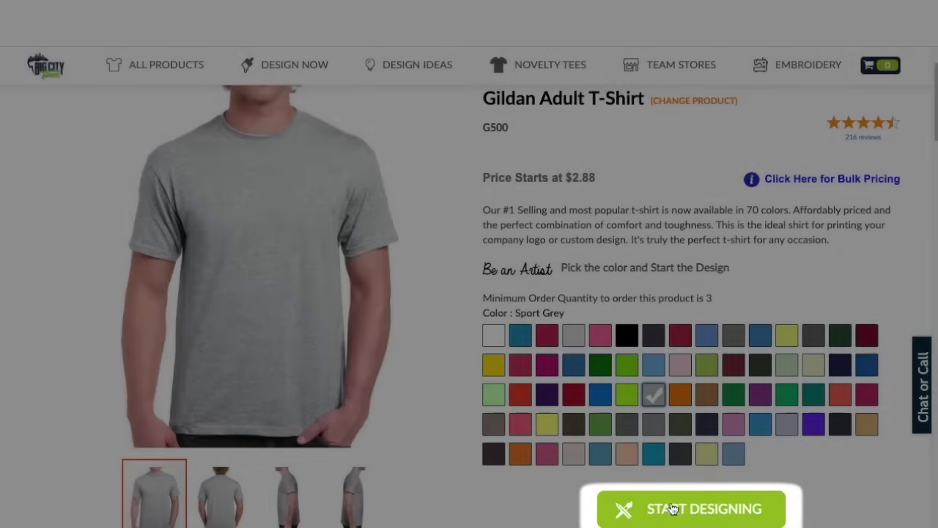
{"action": "left_click", "coordinate": [664, 508]}
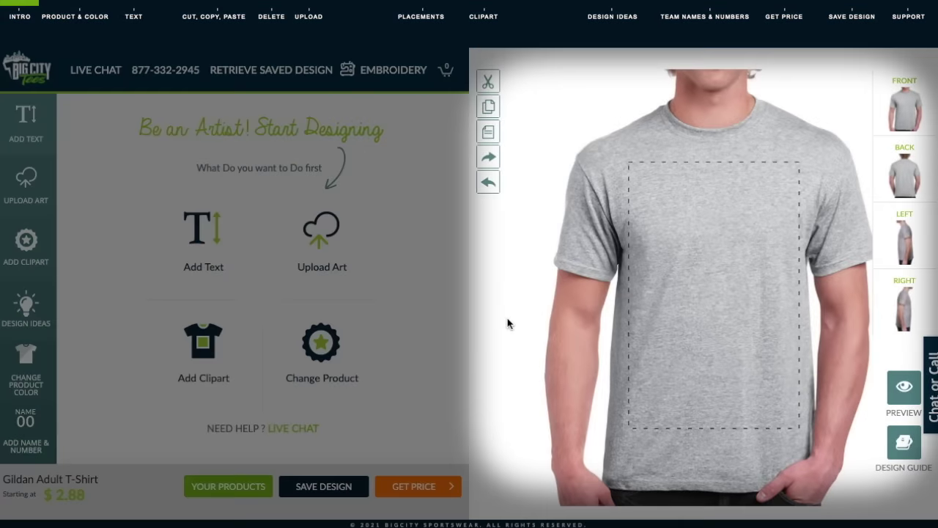
{"action": "left_click", "coordinate": [901, 189]}
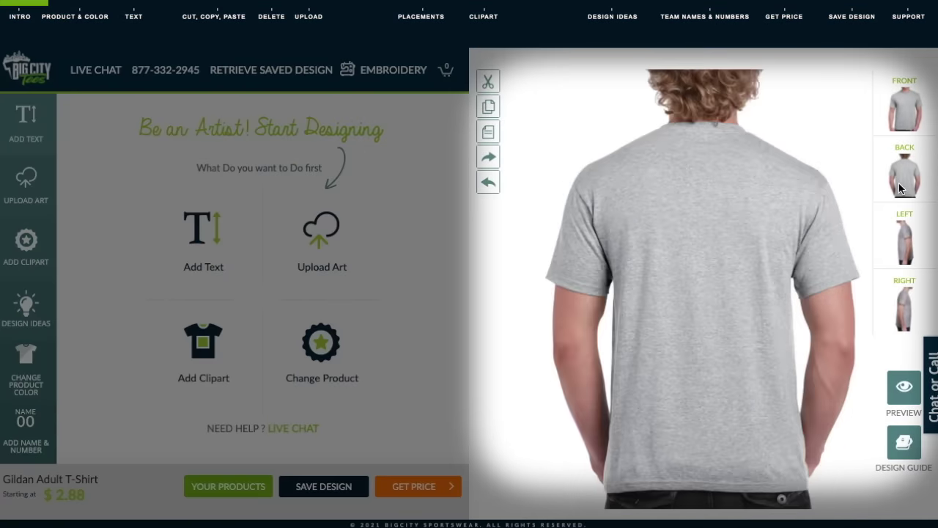
{"action": "left_click", "coordinate": [906, 227]}
{"action": "left_click", "coordinate": [906, 302]}
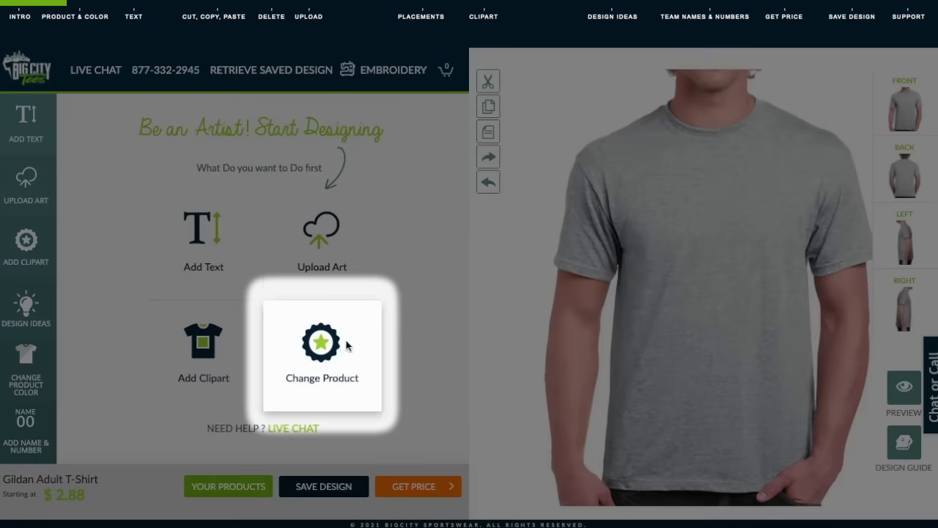
{"action": "left_click", "coordinate": [347, 346]}
{"action": "left_click", "coordinate": [46, 202]}
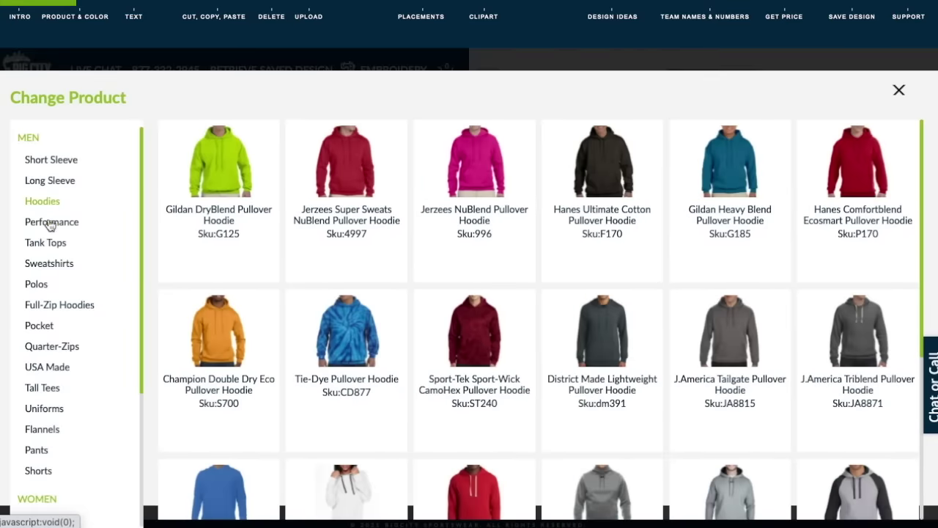
{"action": "left_click", "coordinate": [50, 223]}
{"action": "left_click", "coordinate": [44, 244]}
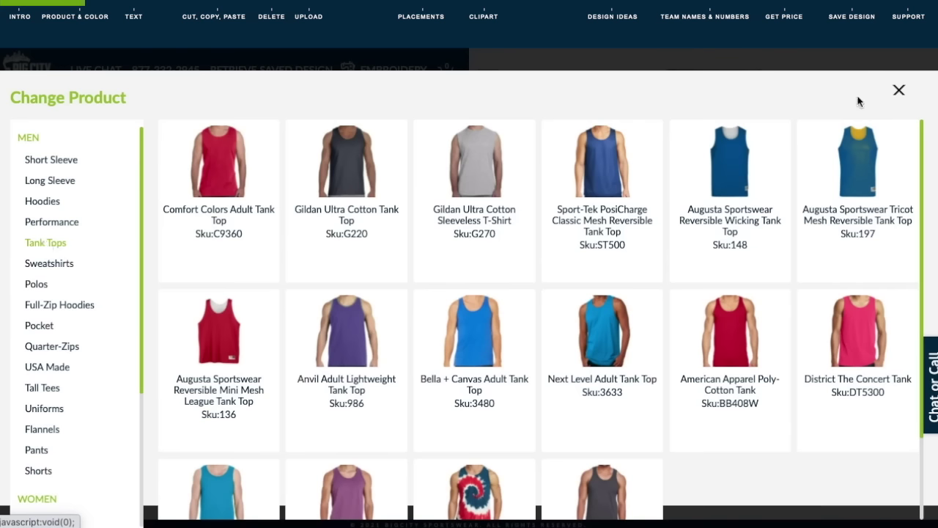
{"action": "left_click", "coordinate": [898, 91]}
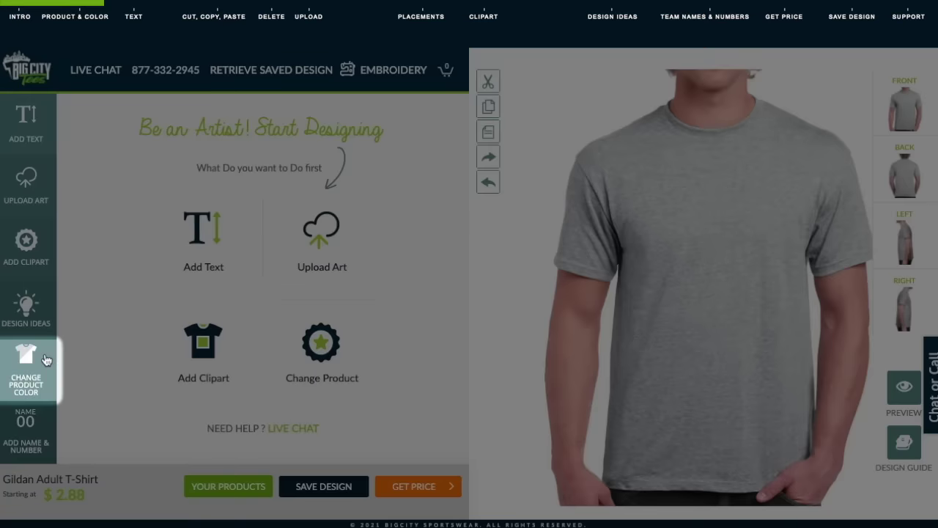
{"action": "left_click", "coordinate": [43, 361]}
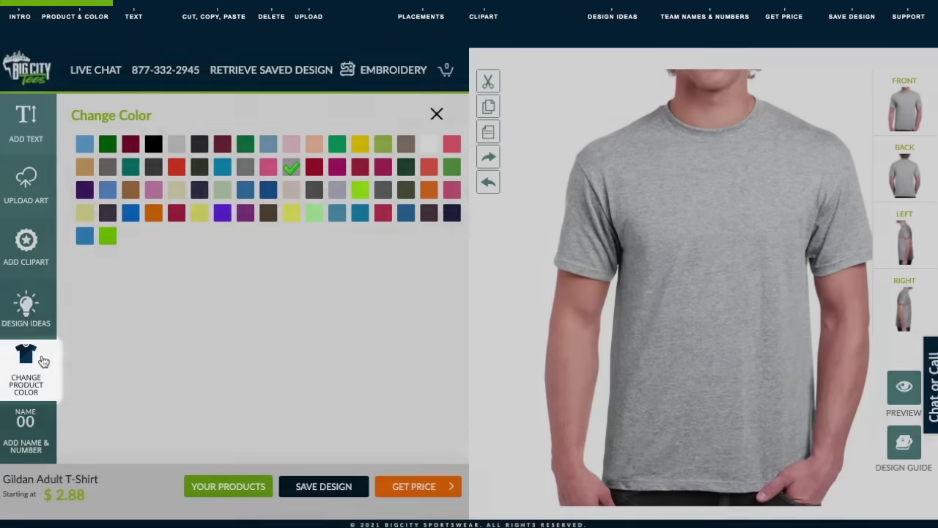
{"action": "left_click", "coordinate": [269, 166]}
{"action": "left_click", "coordinate": [269, 190]}
{"action": "left_click", "coordinate": [293, 190]}
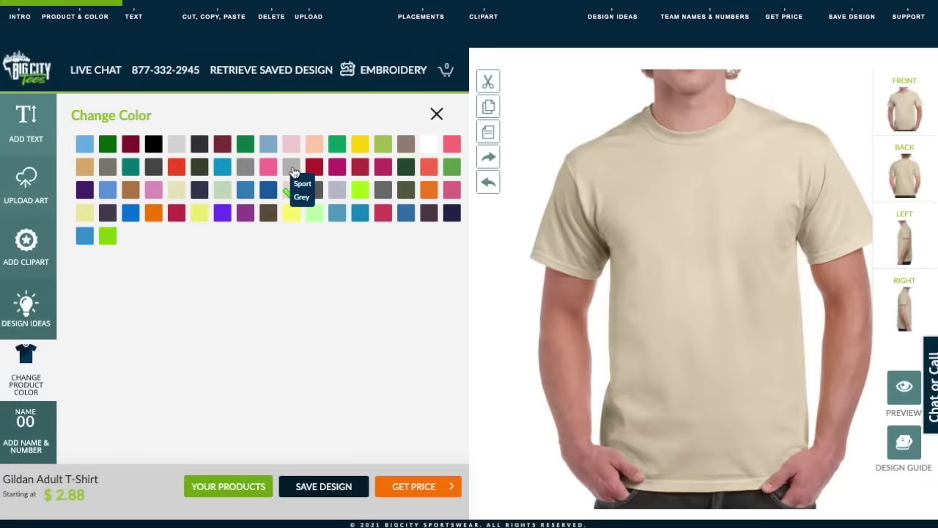
{"action": "left_click", "coordinate": [293, 170]}
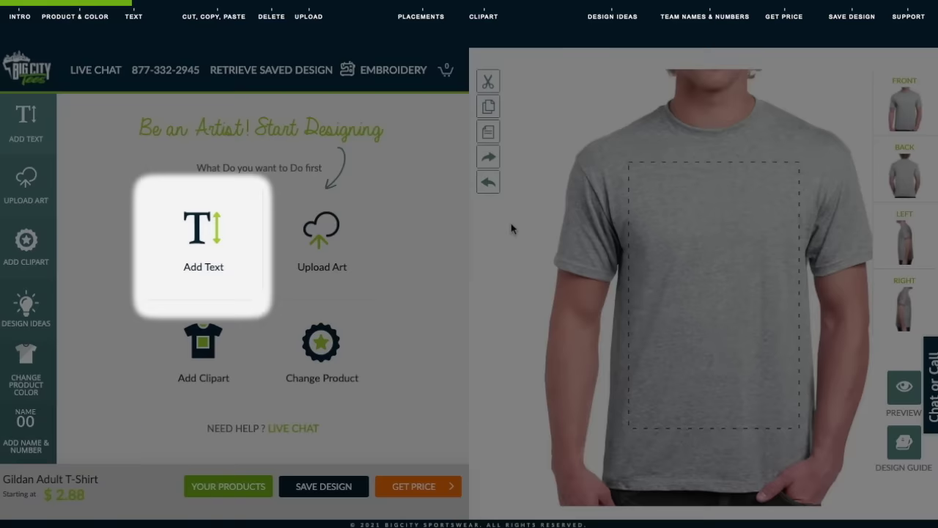
Step: Add two-line 'Your Design / Here' text in font 070500, coloured grey and centre-aligned
{"action": "left_click", "coordinate": [214, 242]}
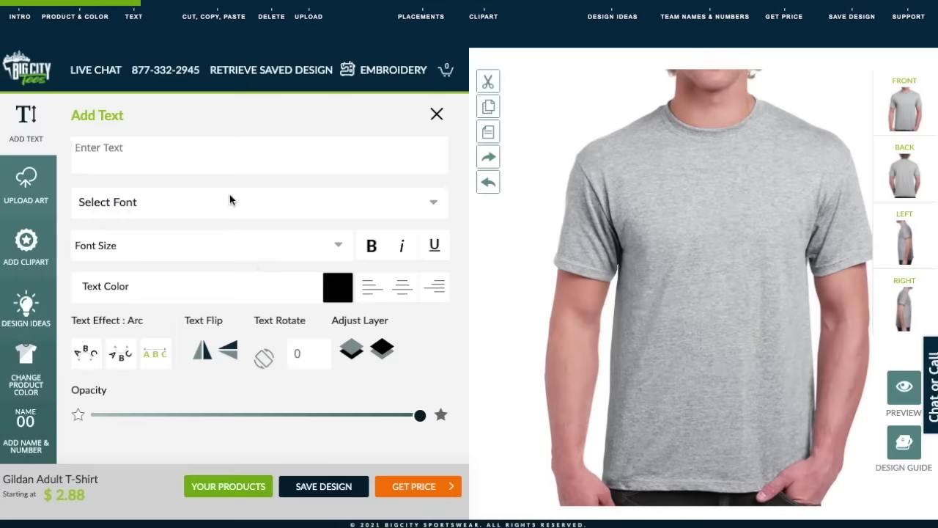
{"action": "type", "text": "Your Design"}
{"action": "key", "text": "Return"}
{"action": "type", "text": "Here"}
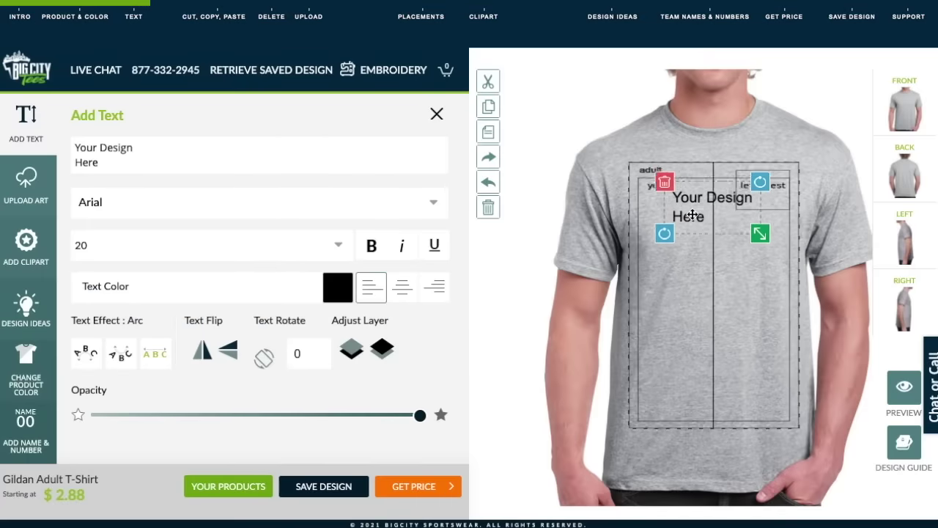
{"action": "left_click", "coordinate": [434, 203]}
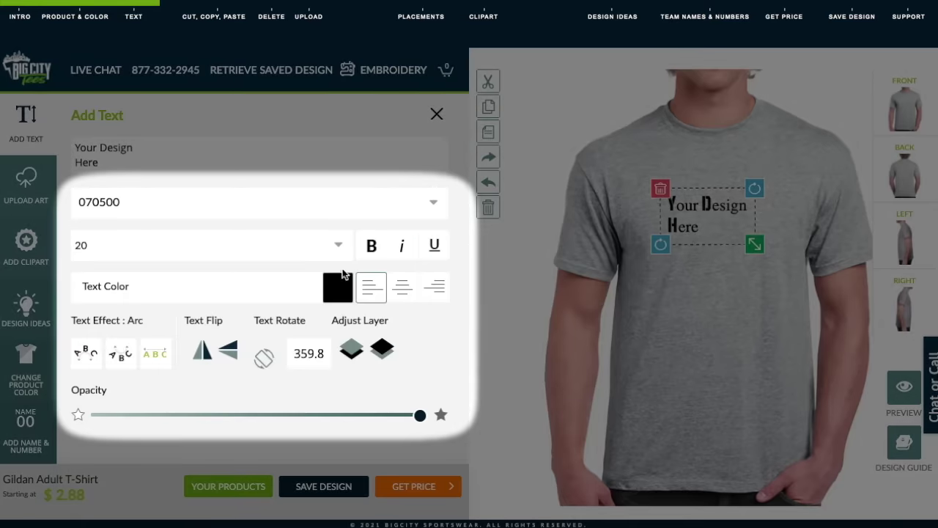
{"action": "left_click", "coordinate": [337, 286]}
{"action": "left_click", "coordinate": [382, 321]}
{"action": "left_click", "coordinate": [402, 286]}
Step: Shrink the text, rotate it slightly, then straighten it and nudge it up on the chest
{"action": "left_click_drag", "start_coordinate": [774, 269], "coordinate": [761, 261]}
{"action": "left_click_drag", "start_coordinate": [767, 191], "coordinate": [767, 190]}
{"action": "left_click_drag", "start_coordinate": [670, 217], "coordinate": [669, 210]}
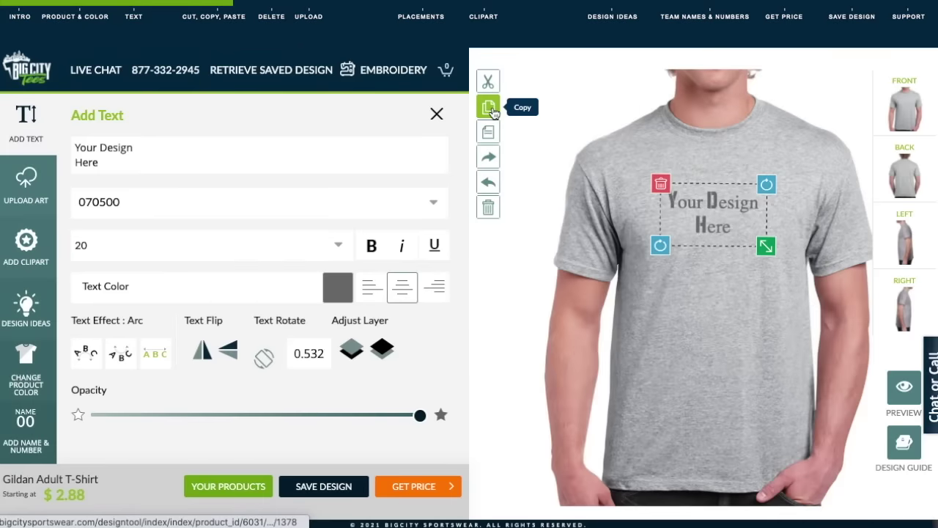
Step: Paste a duplicate of the text block and replace its wording with a phone number
{"action": "left_click", "coordinate": [489, 132]}
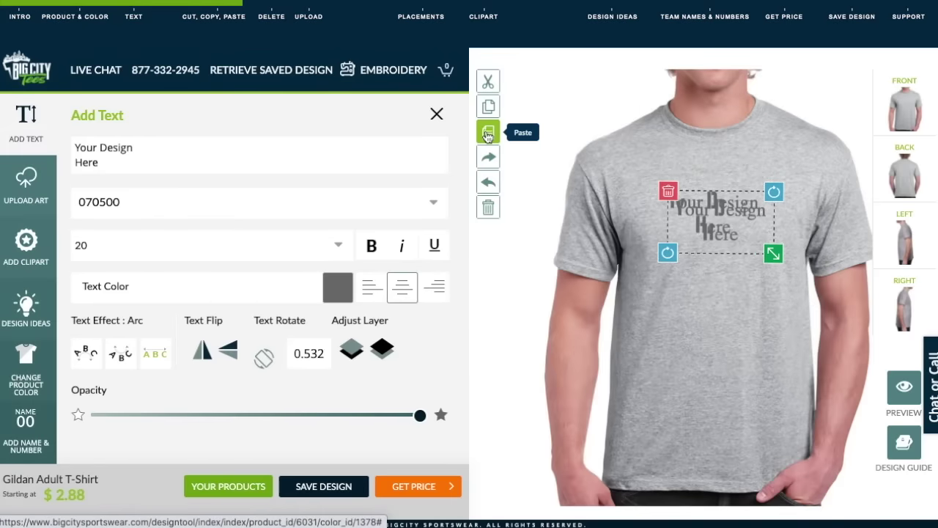
{"action": "left_click_drag", "start_coordinate": [230, 166], "coordinate": [61, 136]}
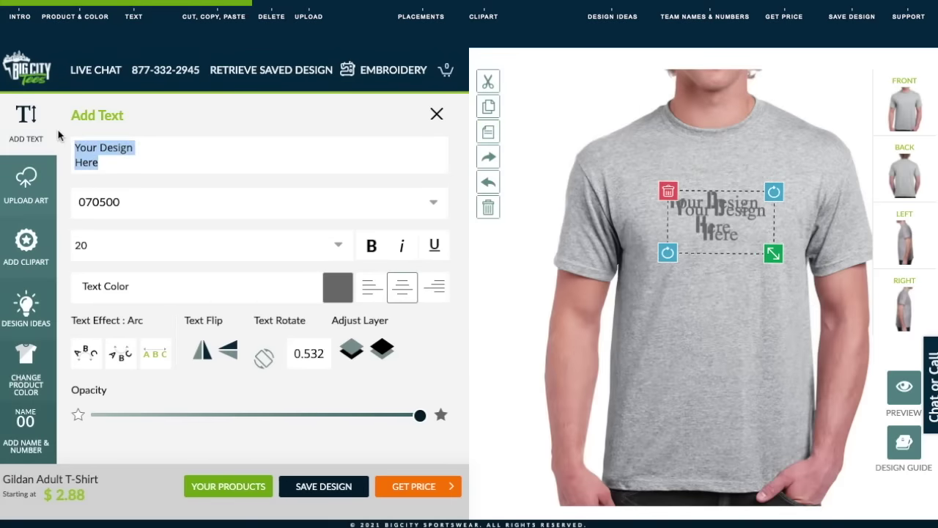
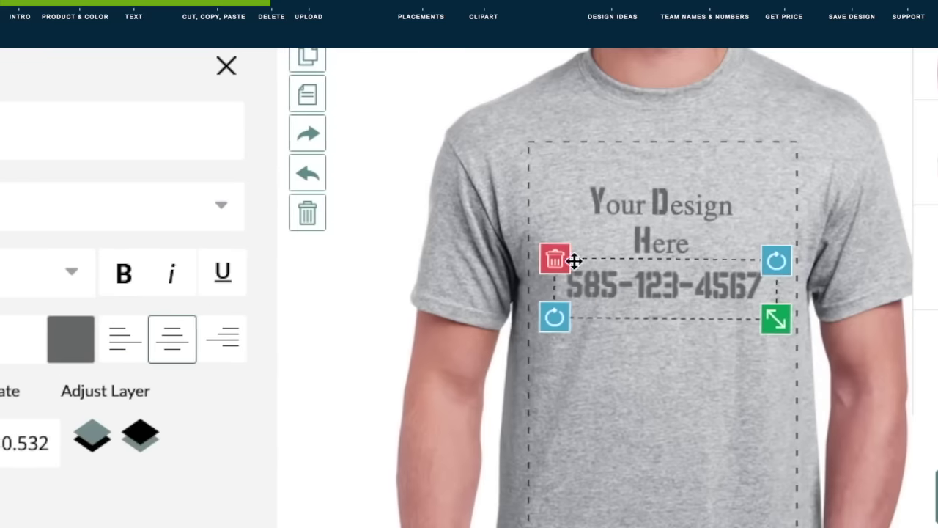
Step: Delete both the phone-number copy and the original text block from the shirt
{"action": "left_click", "coordinate": [645, 236]}
{"action": "left_click", "coordinate": [615, 231]}
{"action": "left_click", "coordinate": [562, 174]}
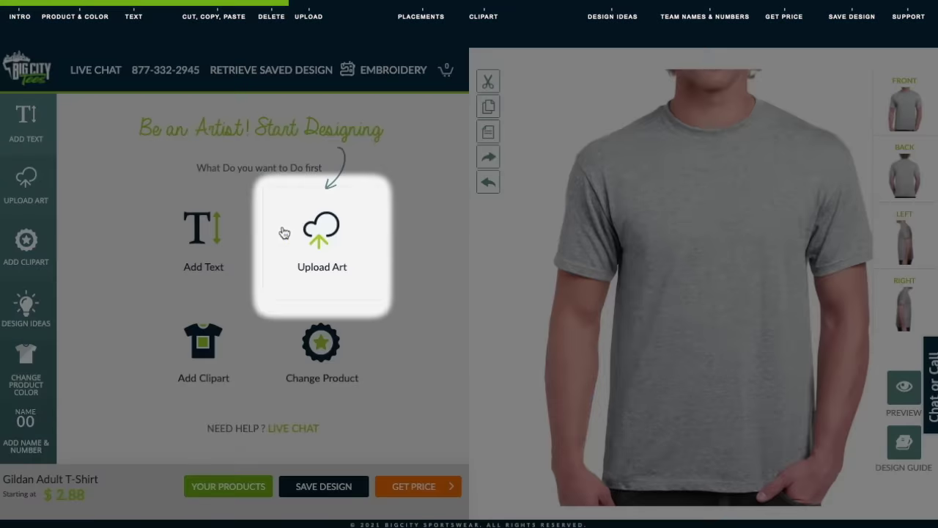
Step: Upload the Big City Tees logo as a Multiple Color Print with its background removed
{"action": "left_click", "coordinate": [290, 234]}
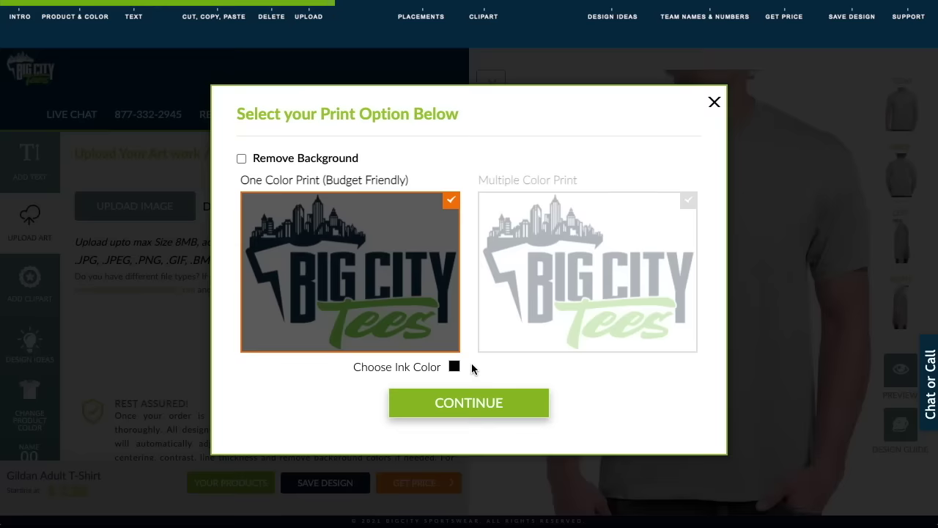
{"action": "left_click", "coordinate": [453, 366]}
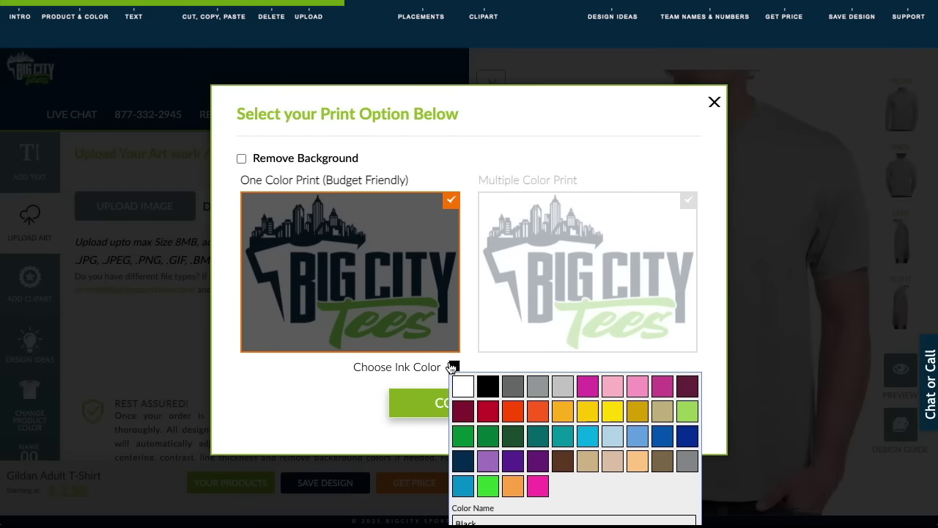
{"action": "left_click", "coordinate": [542, 316]}
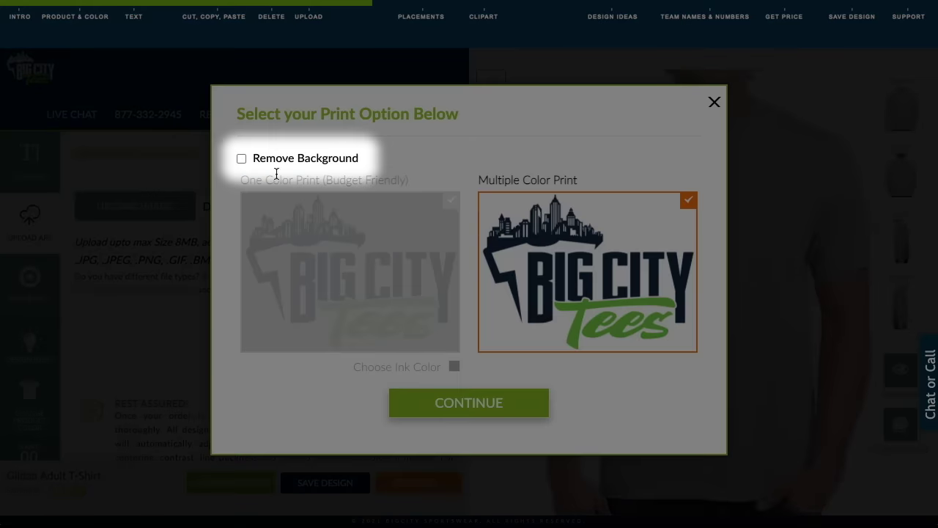
{"action": "left_click", "coordinate": [239, 160]}
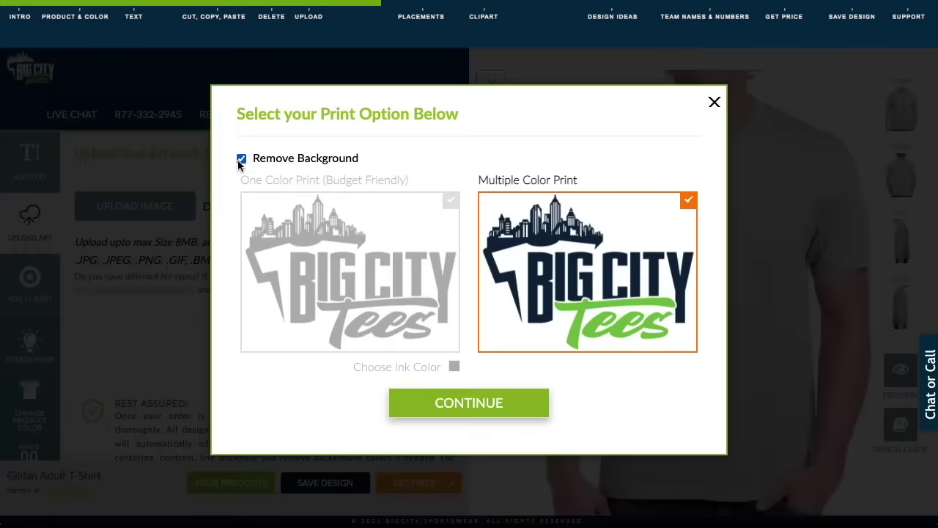
{"action": "left_click", "coordinate": [465, 401]}
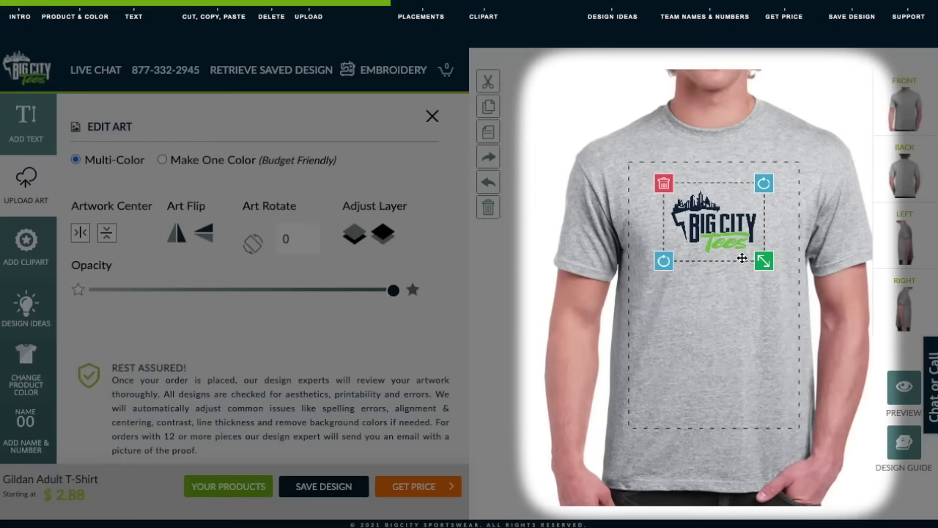
Step: Shrink the logo, rotate it to 0.170, and move it to the upper-right chest
{"action": "left_click_drag", "start_coordinate": [762, 262], "coordinate": [761, 259]}
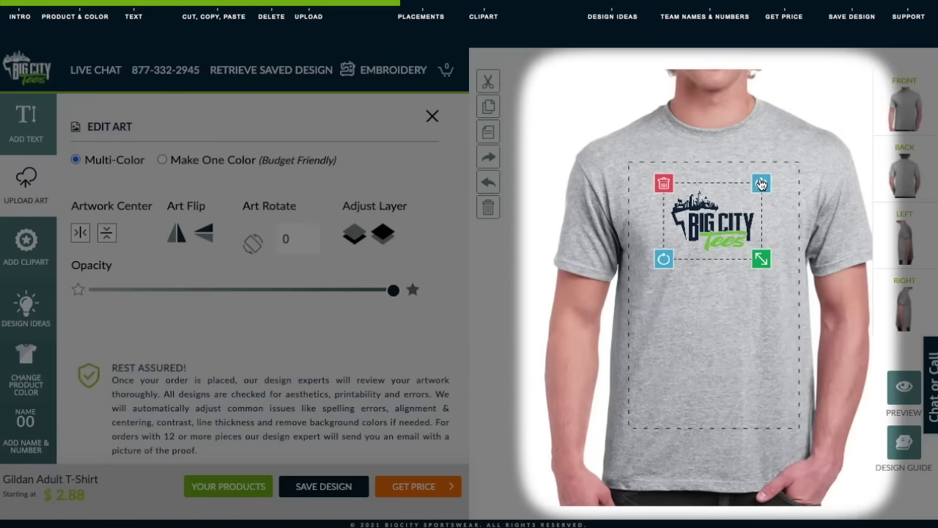
{"action": "left_click_drag", "start_coordinate": [761, 184], "coordinate": [761, 186]}
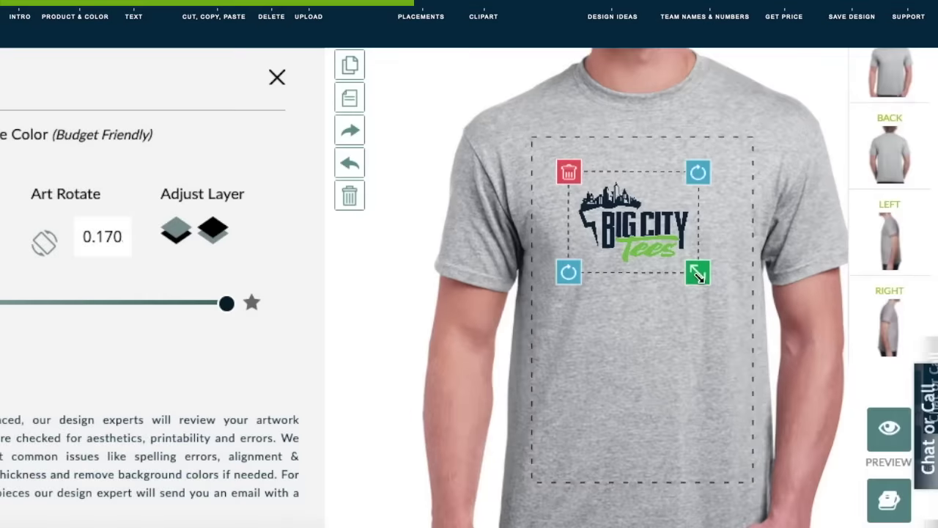
{"action": "left_click_drag", "start_coordinate": [762, 260], "coordinate": [723, 247]}
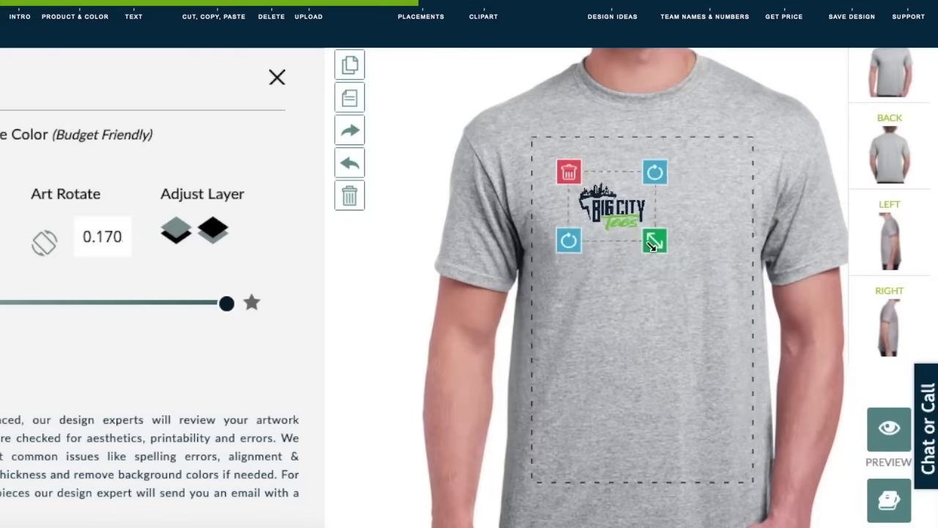
{"action": "left_click_drag", "start_coordinate": [612, 212], "coordinate": [693, 182]}
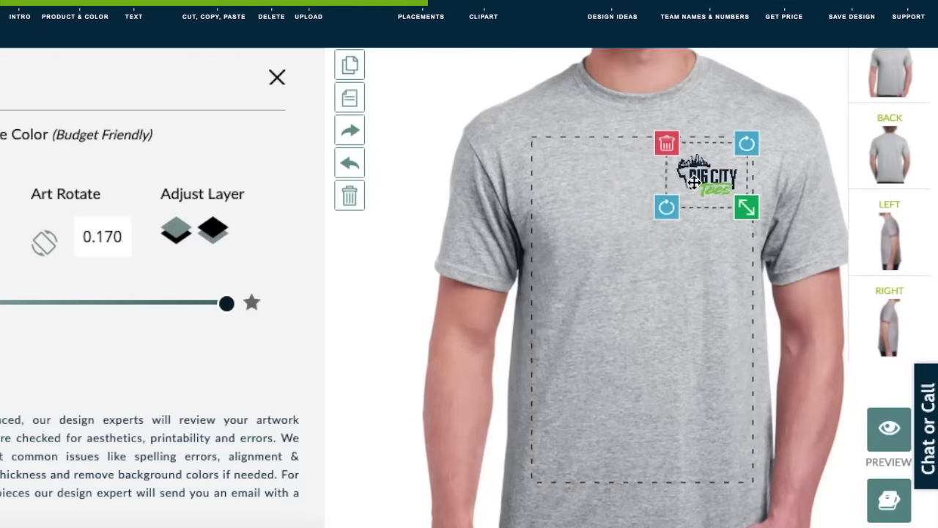
{"action": "left_click", "coordinate": [793, 206]}
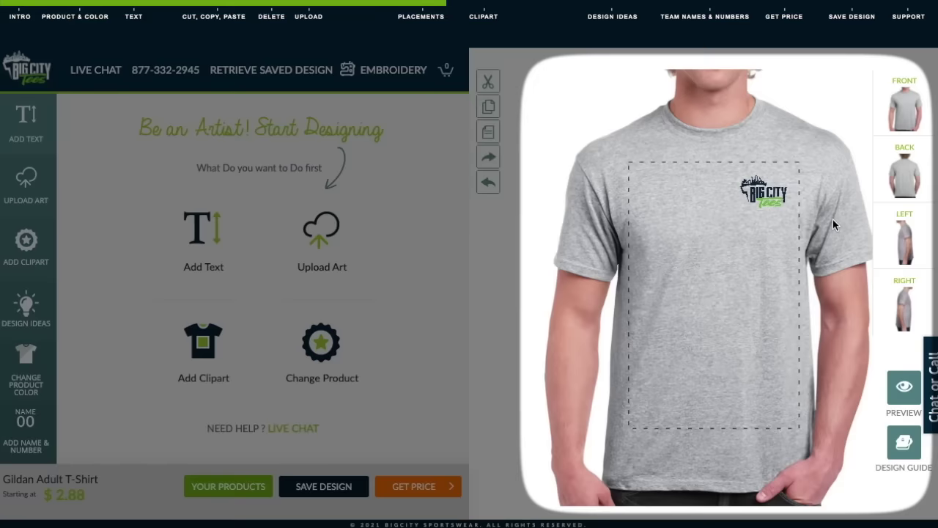
Step: Switch to the shirt's left side, upload the logo onto the left sleeve, and return to the front
{"action": "left_click", "coordinate": [895, 187]}
{"action": "left_click", "coordinate": [901, 250]}
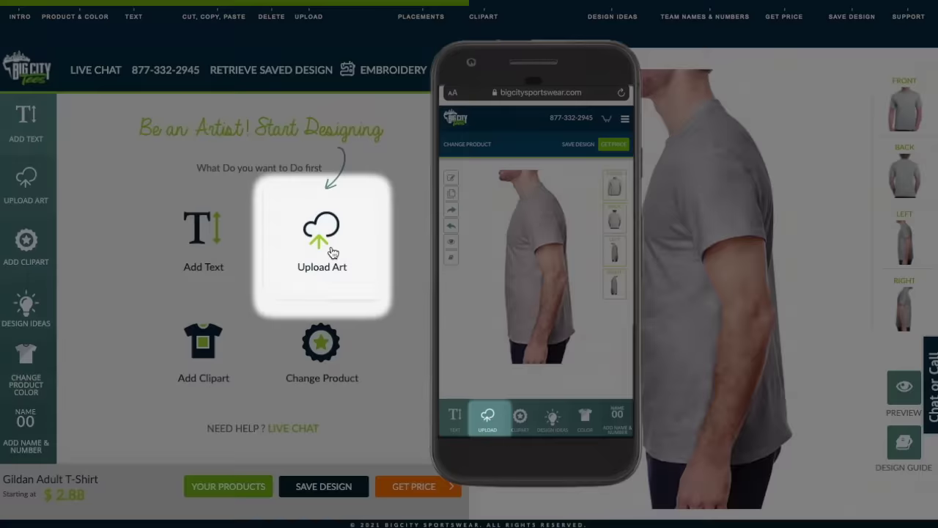
{"action": "left_click", "coordinate": [325, 244]}
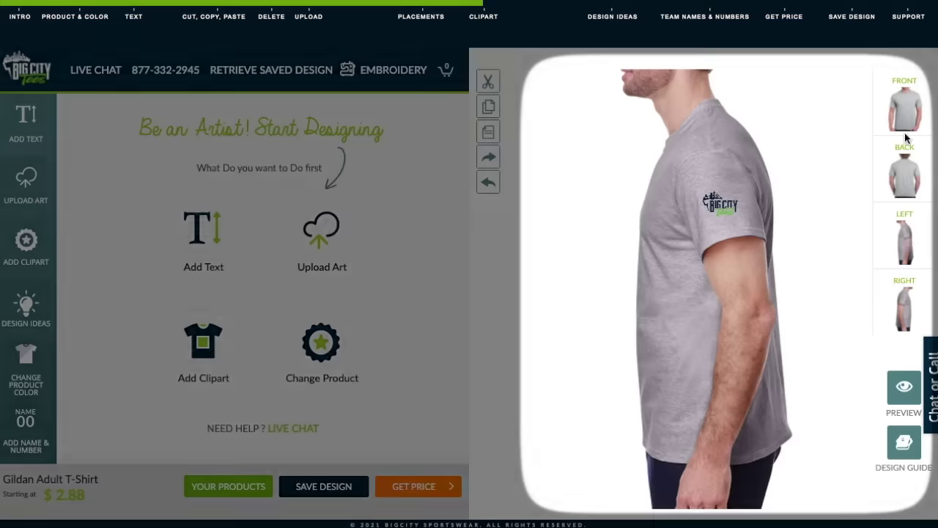
{"action": "left_click", "coordinate": [906, 136]}
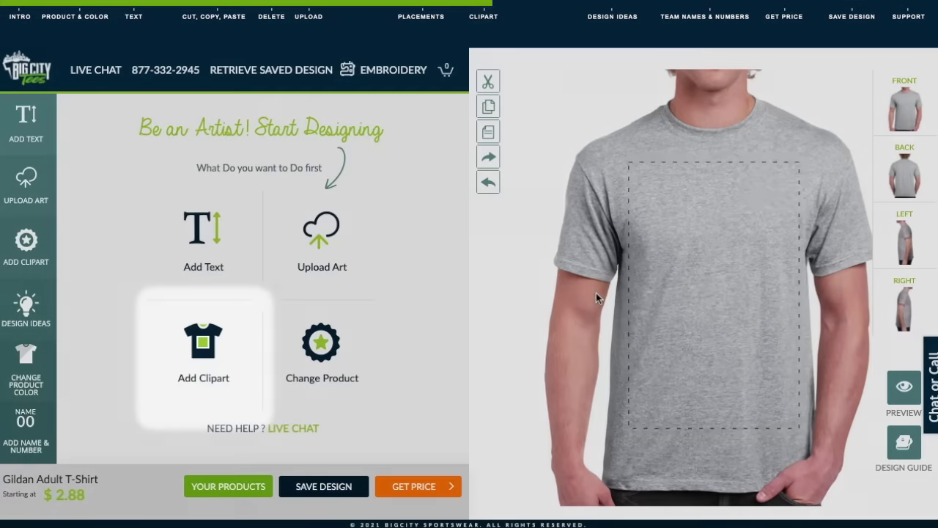
Step: Add a black wheel from the Clip Art Library, move it up-left, and enlarge it
{"action": "left_click", "coordinate": [206, 364]}
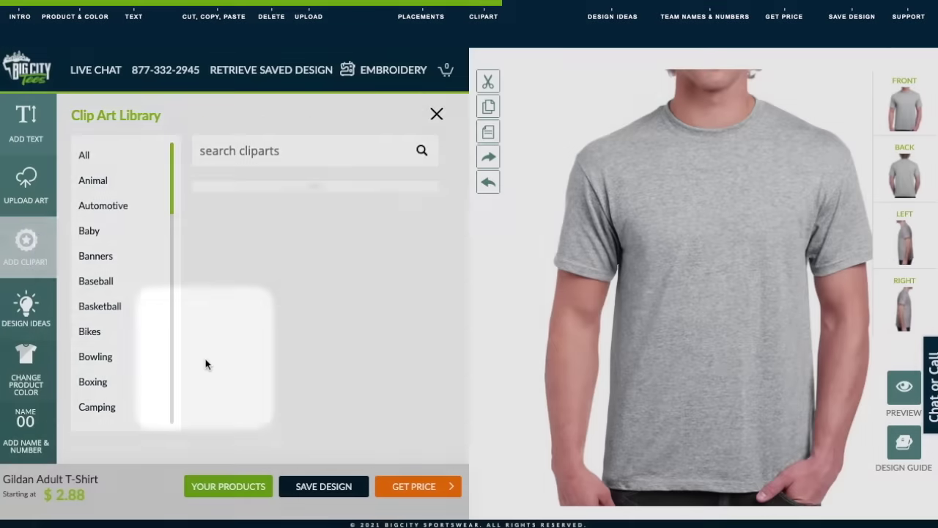
{"action": "left_click_drag", "start_coordinate": [440, 192], "coordinate": [437, 285]}
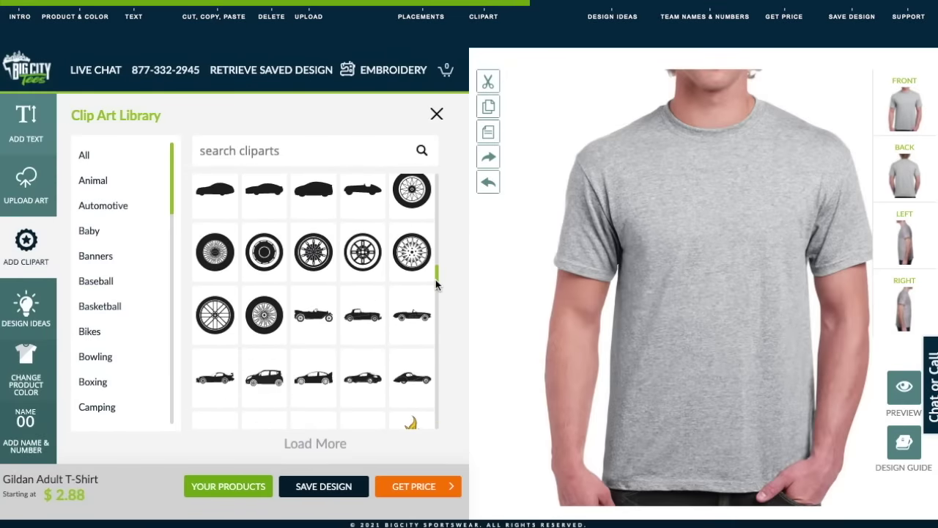
{"action": "left_click", "coordinate": [301, 250]}
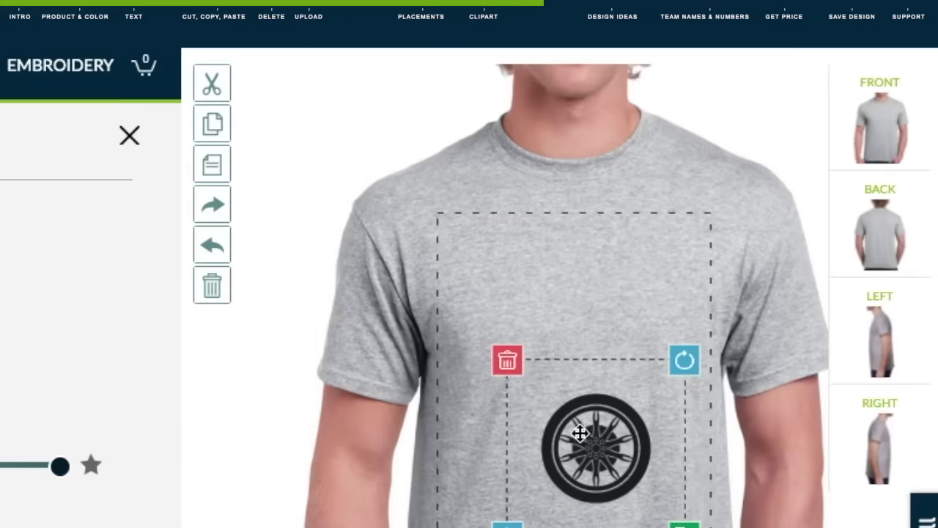
{"action": "left_click_drag", "start_coordinate": [580, 433], "coordinate": [553, 301]}
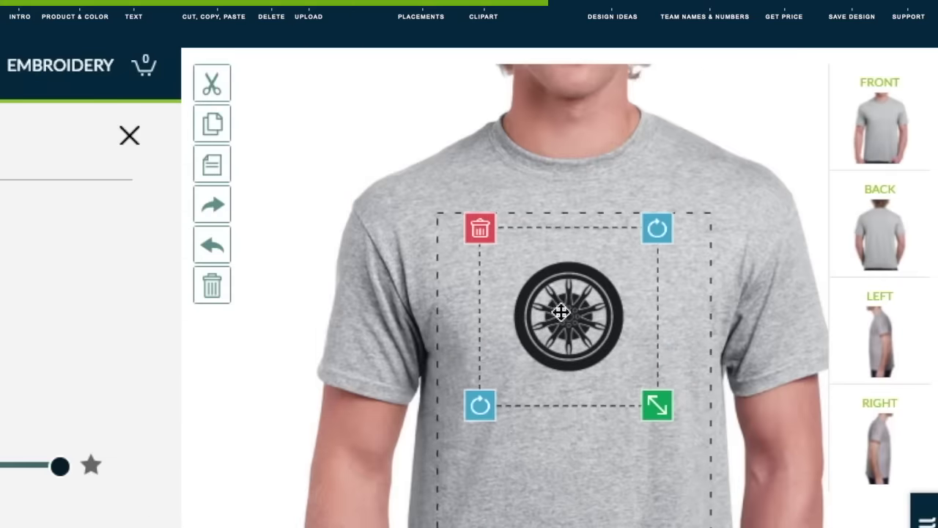
{"action": "left_click_drag", "start_coordinate": [651, 401], "coordinate": [679, 429]}
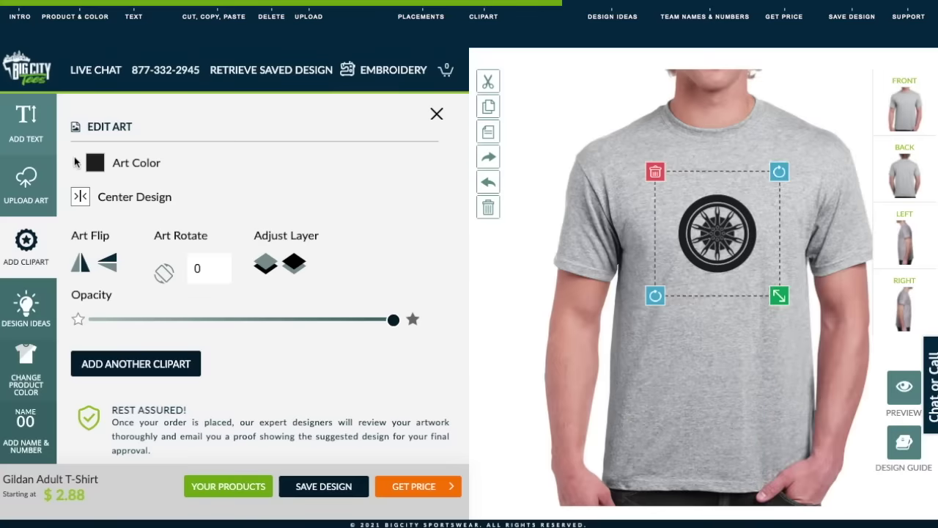
{"action": "left_click", "coordinate": [95, 164]}
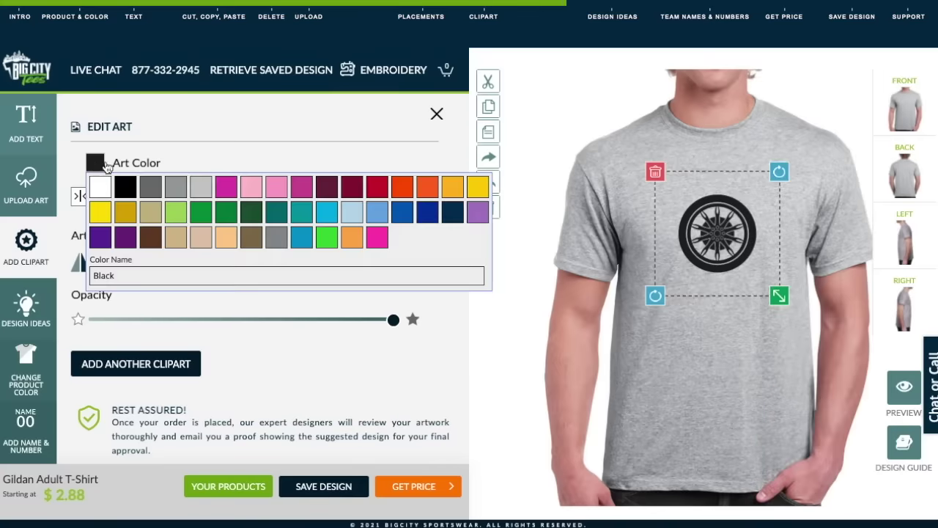
Step: Make the wheel red and add red 'Marks Wheel Shop' text beneath it
{"action": "left_click", "coordinate": [375, 188]}
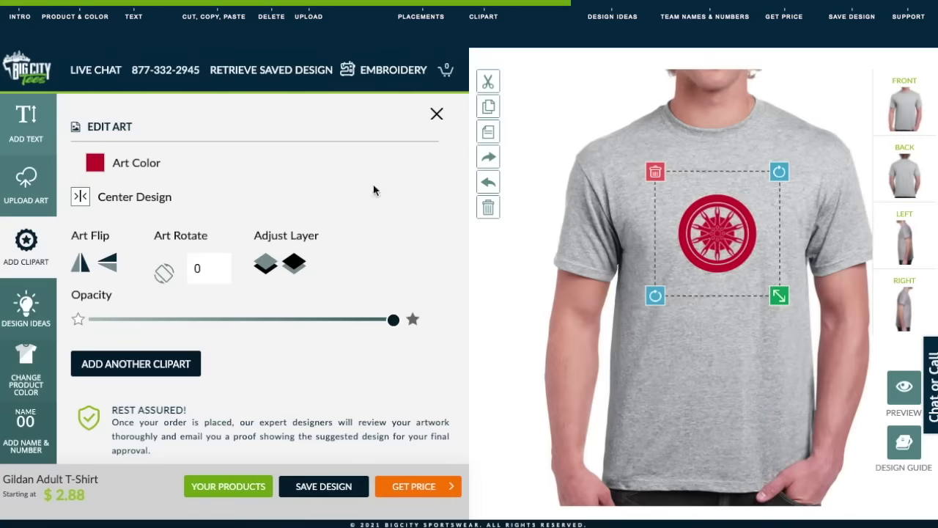
{"action": "left_click", "coordinate": [22, 124]}
{"action": "type", "text": "Marks wheel Shop"}
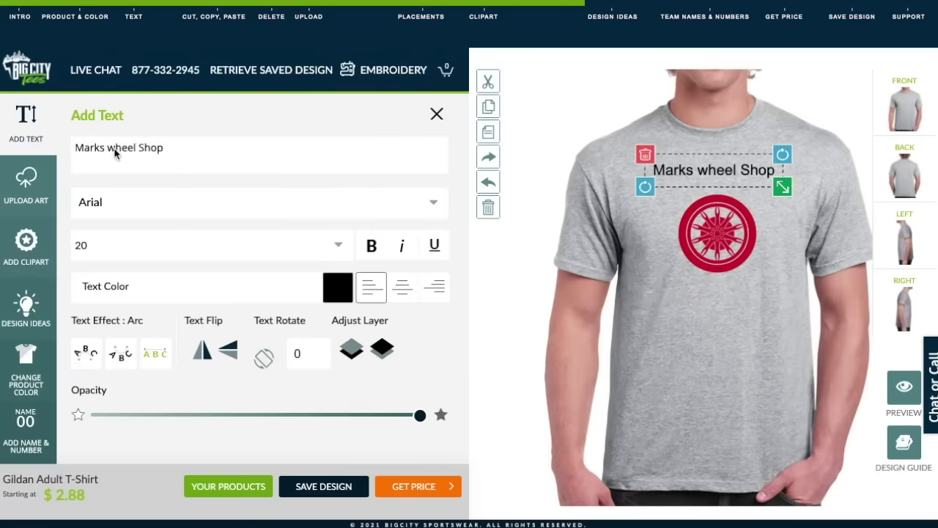
{"action": "key", "text": "BackSpace"}
{"action": "type", "text": "W"}
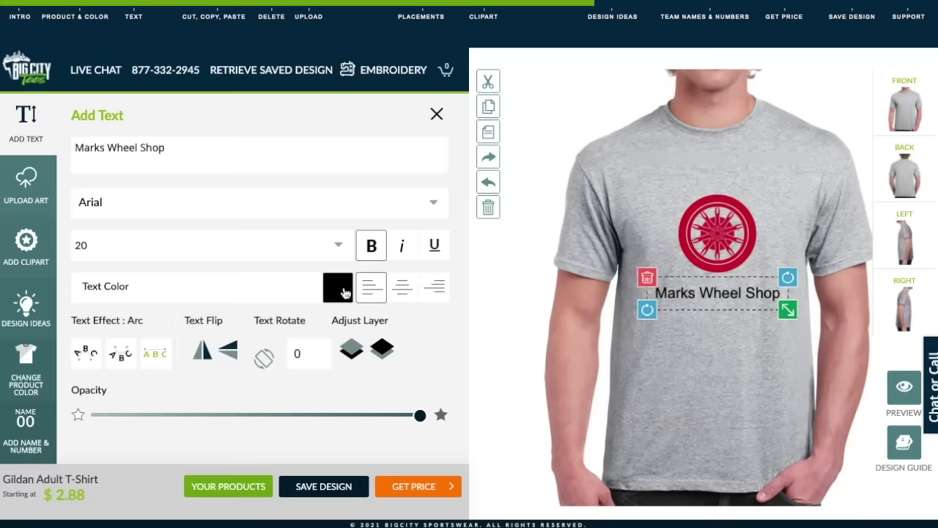
{"action": "left_click", "coordinate": [345, 291]}
{"action": "left_click", "coordinate": [341, 357]}
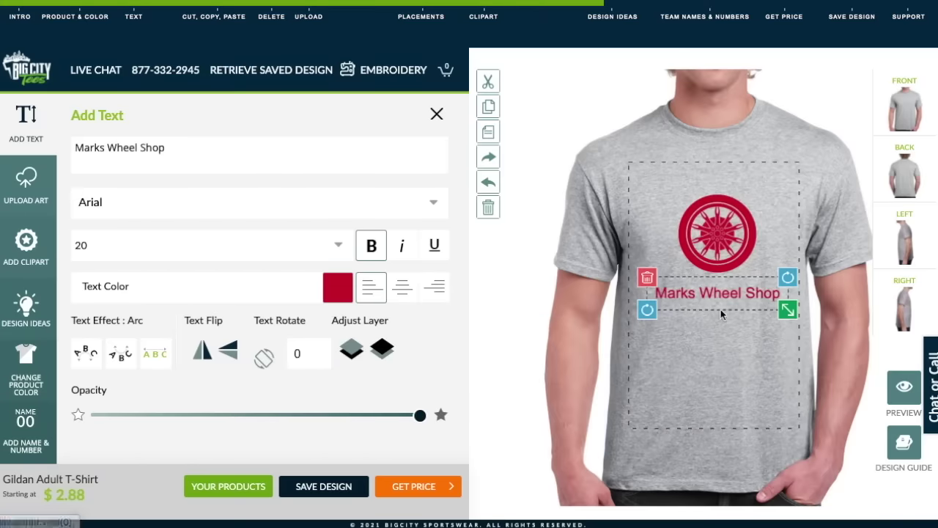
{"action": "left_click", "coordinate": [850, 227]}
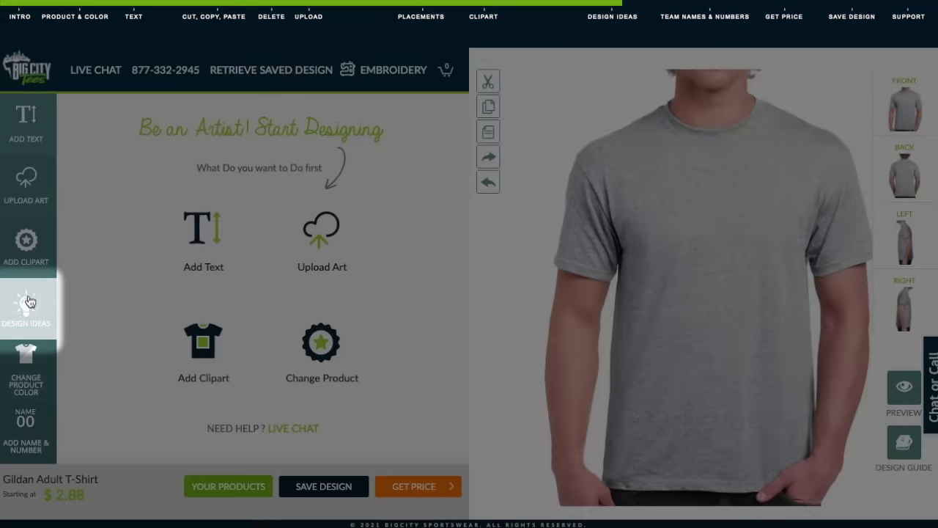
Step: Apply the Business > Landscaping 'Always On The Cutting Edge' design and select its company-name text
{"action": "left_click", "coordinate": [29, 302]}
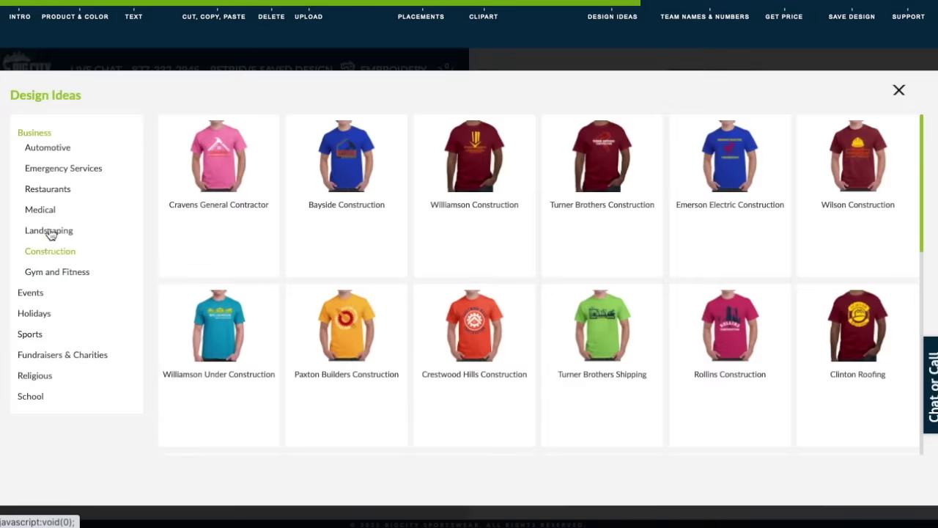
{"action": "left_click", "coordinate": [51, 234]}
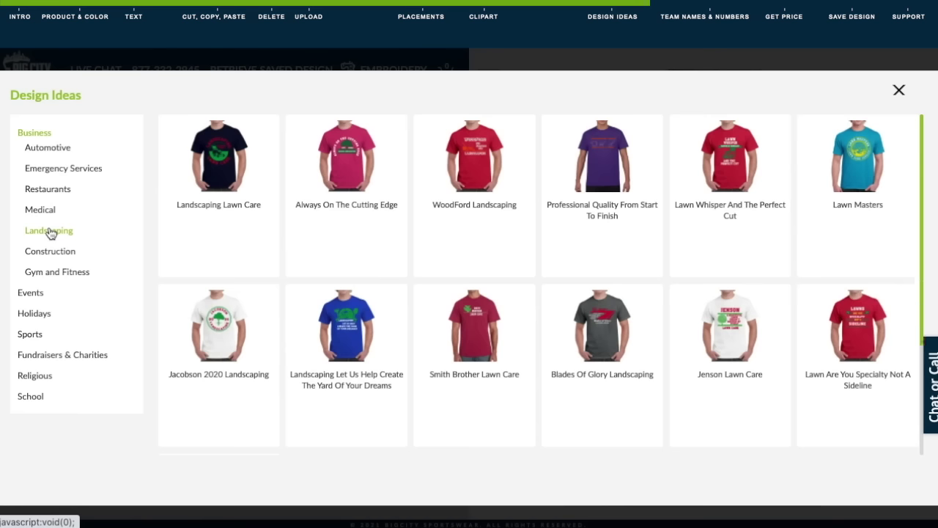
{"action": "left_click", "coordinate": [352, 162]}
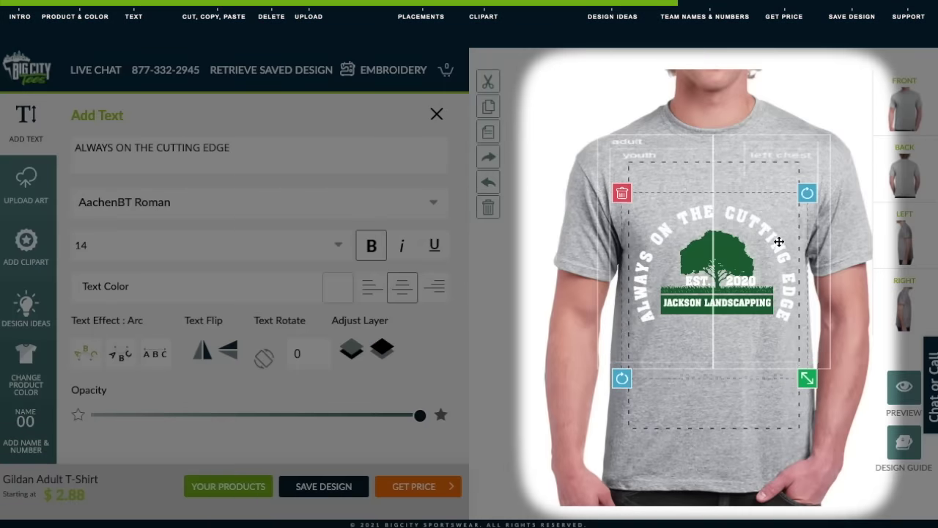
{"action": "left_click", "coordinate": [754, 303]}
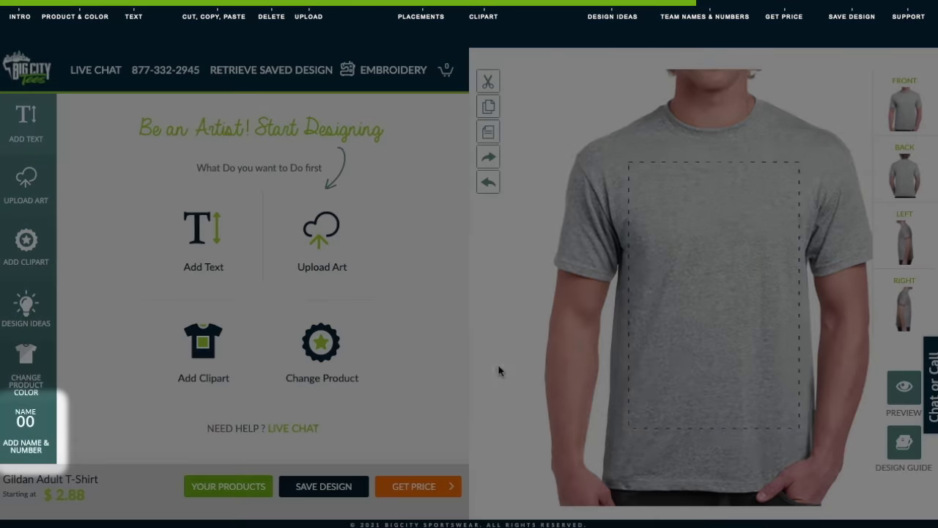
Step: Add a name and number to the shirt back for one medium shirt numbered 14, then preview
{"action": "left_click", "coordinate": [22, 433]}
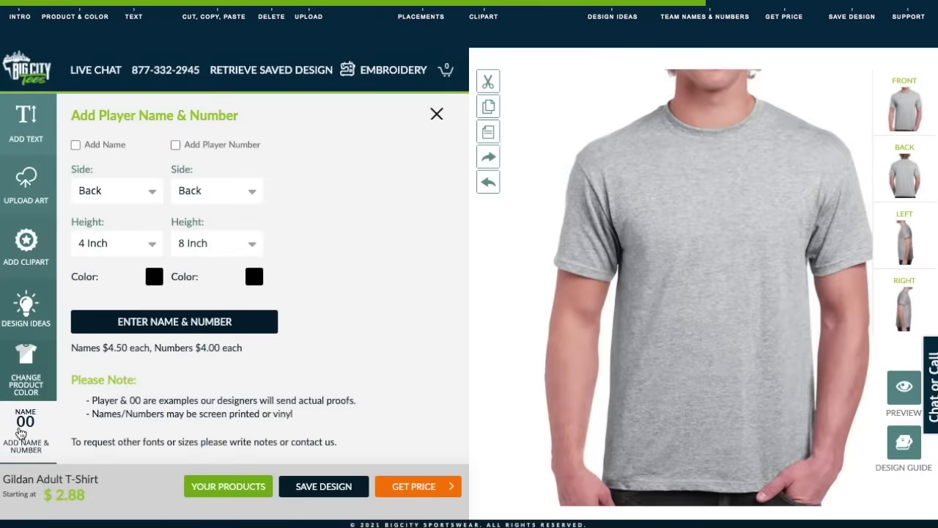
{"action": "left_click", "coordinate": [75, 146]}
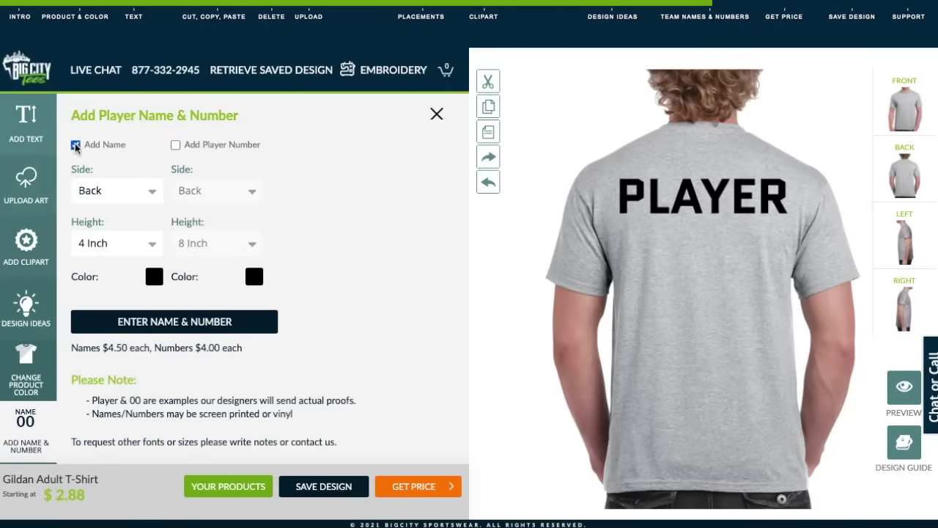
{"action": "left_click", "coordinate": [176, 145]}
{"action": "left_click", "coordinate": [189, 316]}
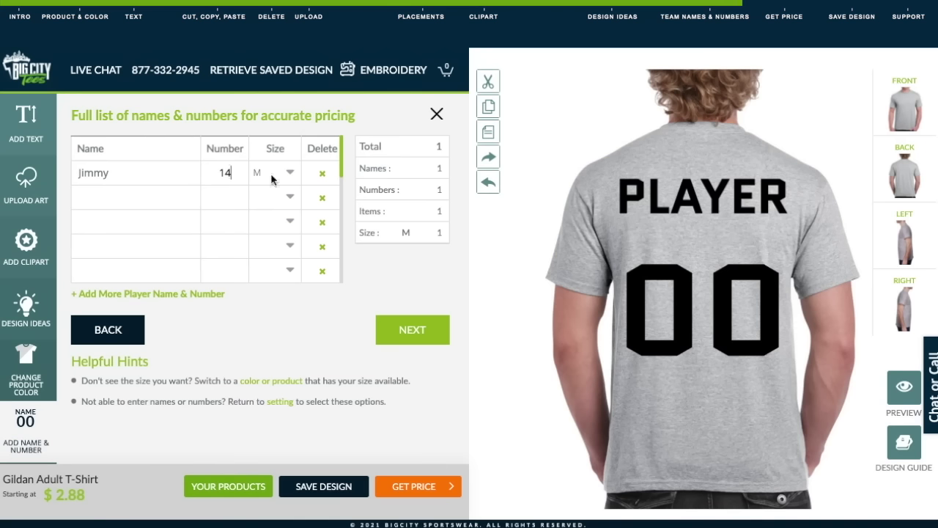
{"action": "left_click", "coordinate": [412, 330]}
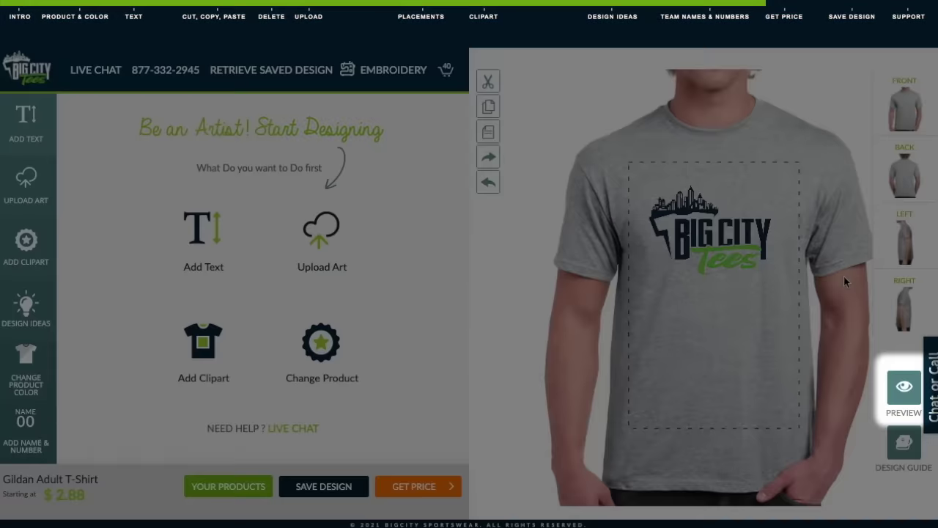
{"action": "left_click", "coordinate": [898, 388]}
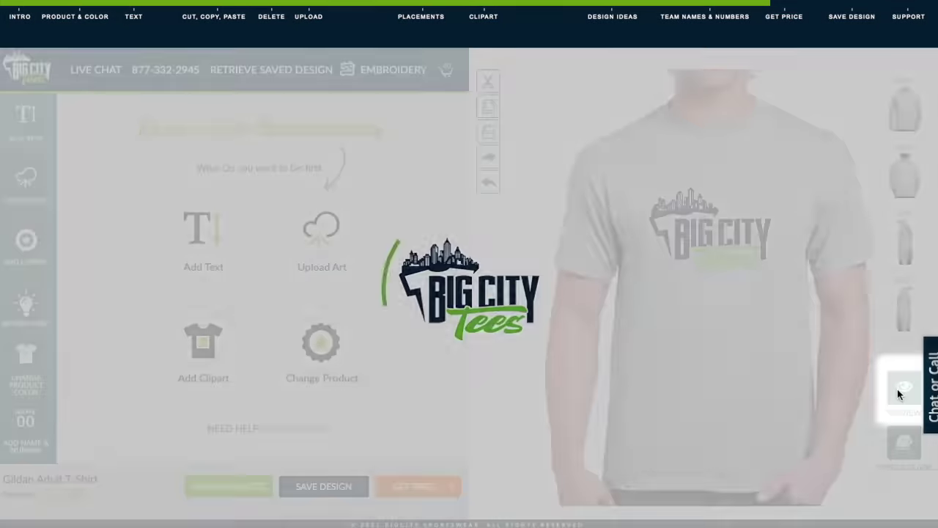
{"action": "left_click", "coordinate": [719, 95]}
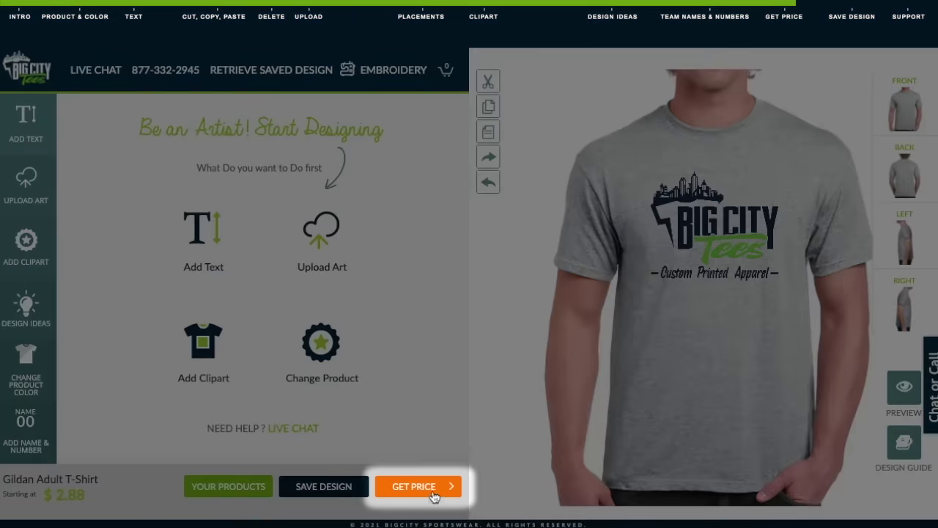
Step: Enter quantities of 10 S, 25 M and 5 L to get a $421.80 total for 40 shirts
{"action": "left_click", "coordinate": [433, 495]}
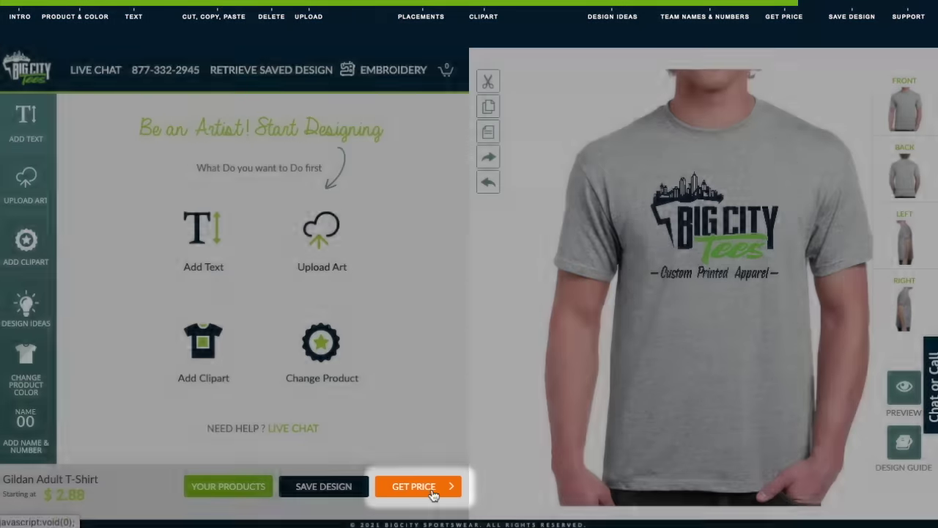
{"action": "left_click", "coordinate": [47, 286]}
{"action": "type", "text": "10"}
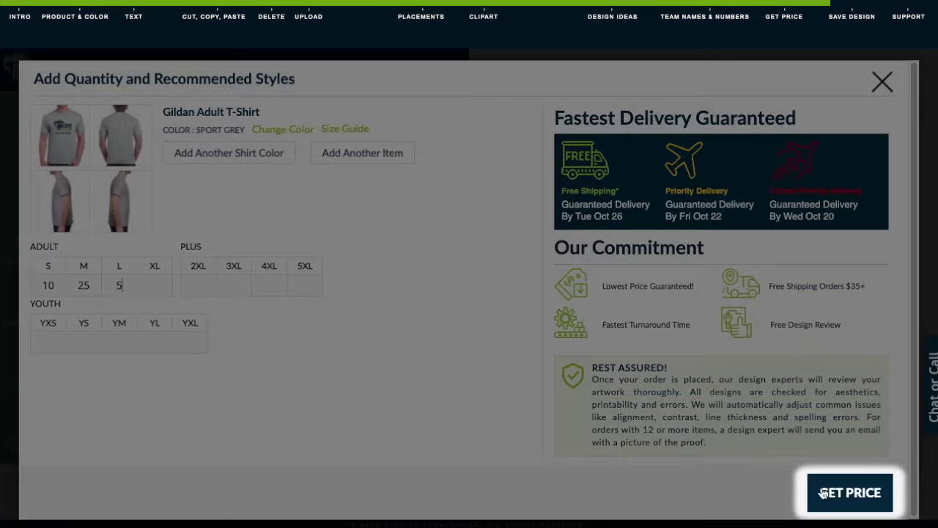
{"action": "left_click", "coordinate": [827, 491]}
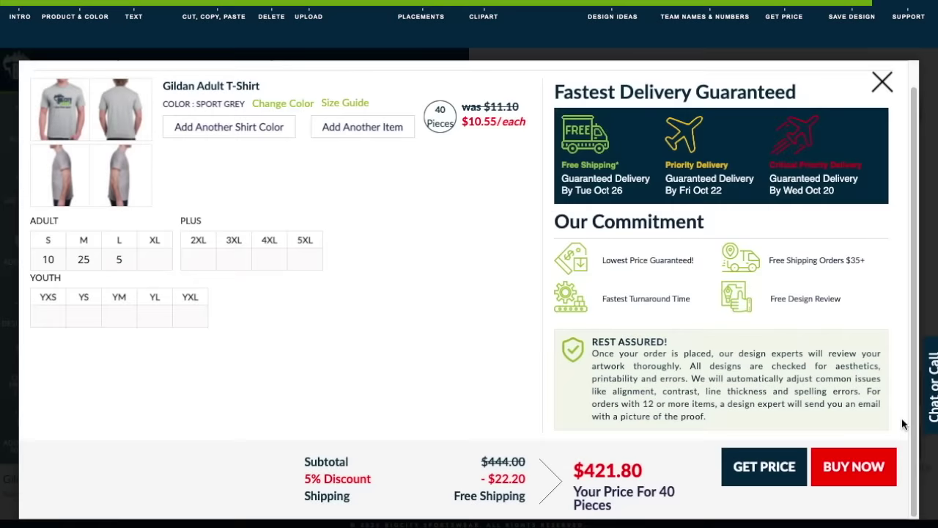
{"action": "left_click", "coordinate": [865, 471]}
Step: Name the design 'Yourdesignrocks!', enter the e-mail address, and proceed to the cart
{"action": "type", "text": "Yourdesignrocks!"}
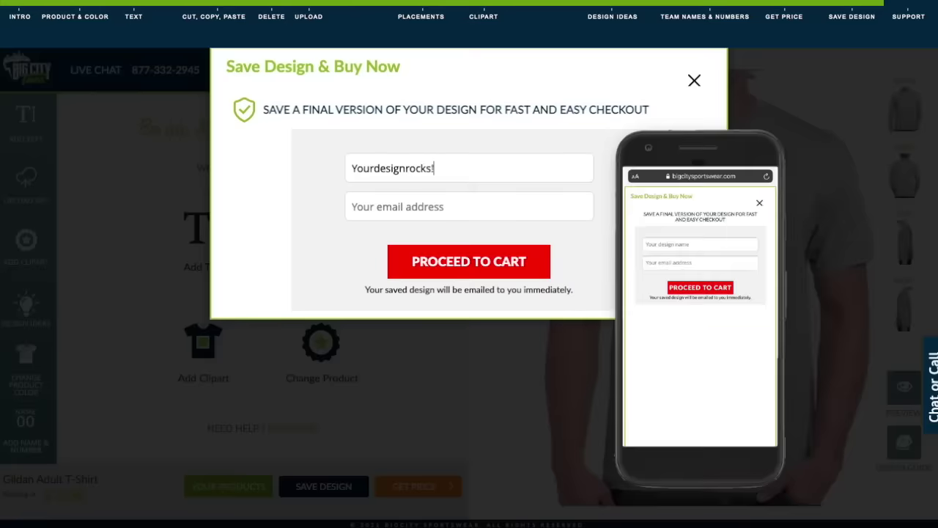
{"action": "left_click", "coordinate": [469, 206]}
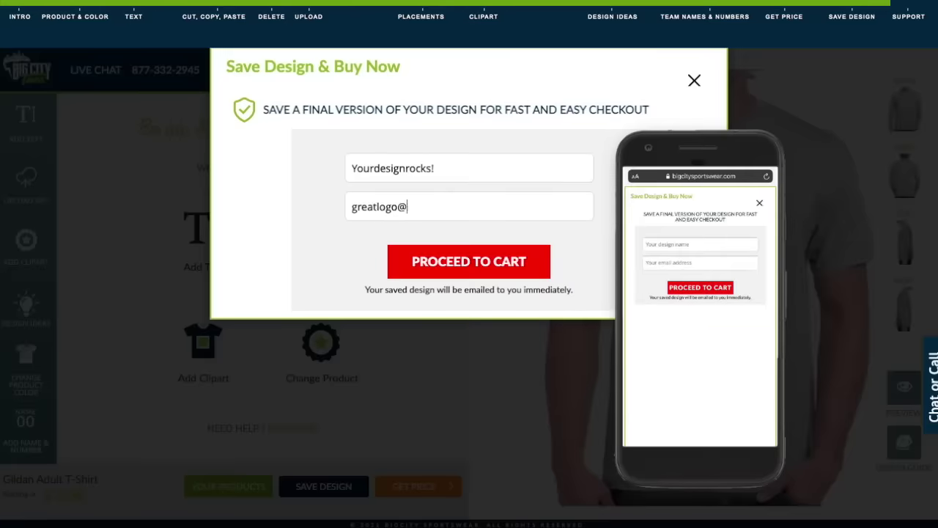
{"action": "left_click", "coordinate": [511, 400]}
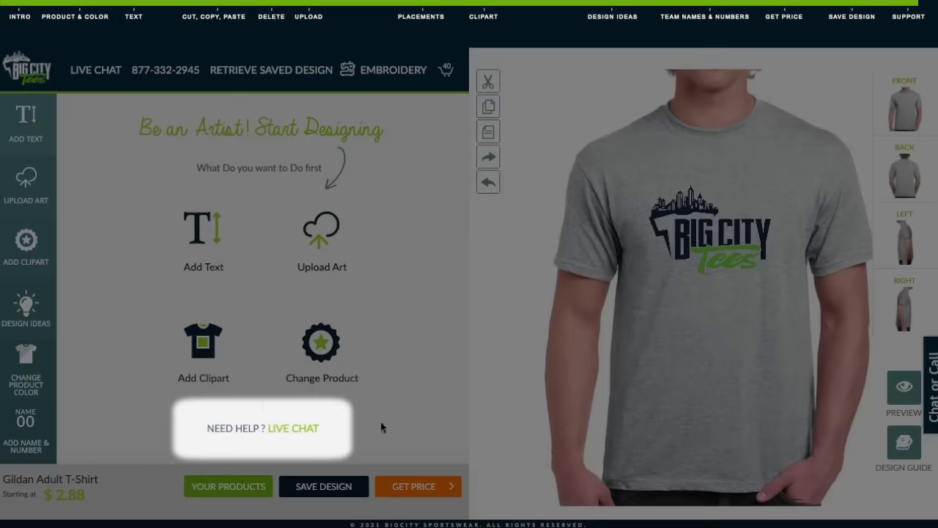
{"action": "left_click", "coordinate": [308, 433]}
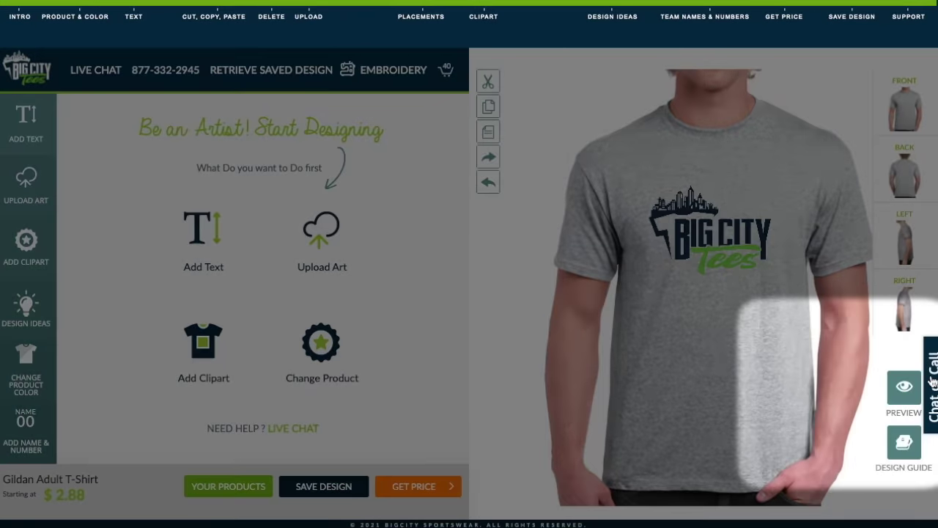
{"action": "left_click", "coordinate": [933, 382]}
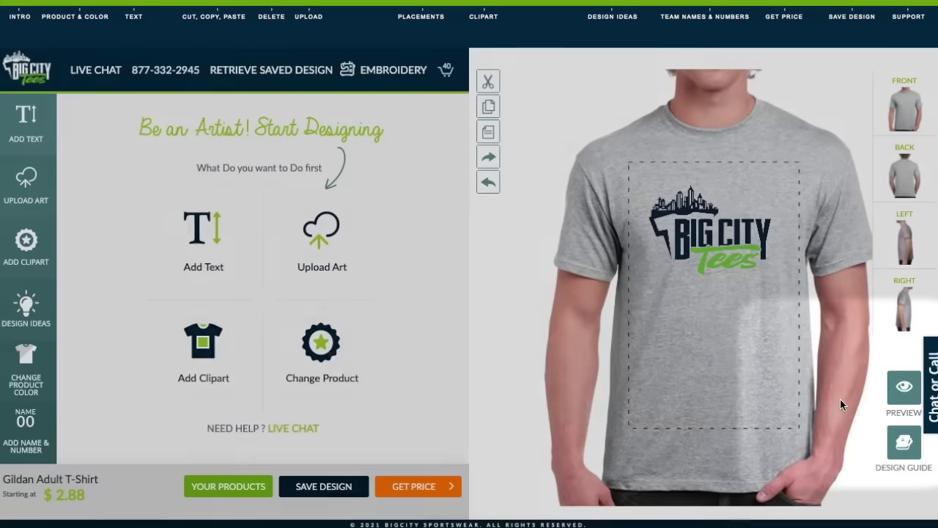